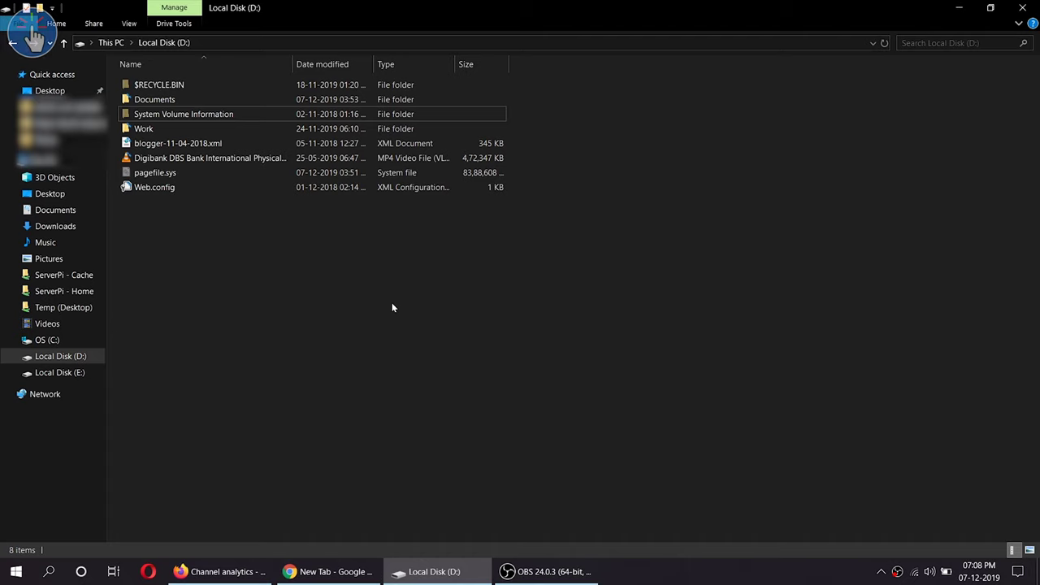
Add a new folder on Local Disk (D:) and name it MiHomeFootages
right_click(341, 294)
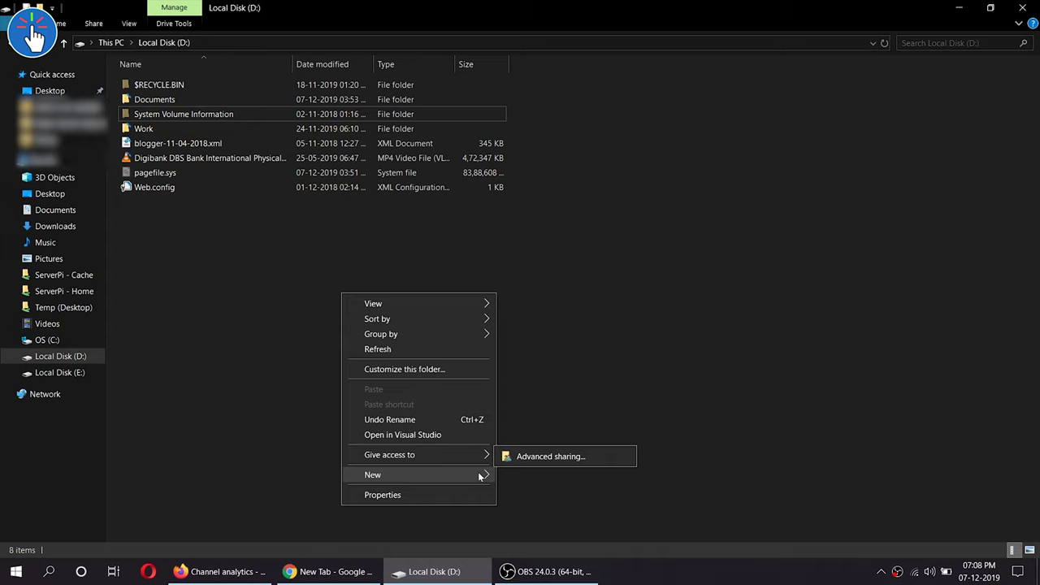
mouse_move(479, 477)
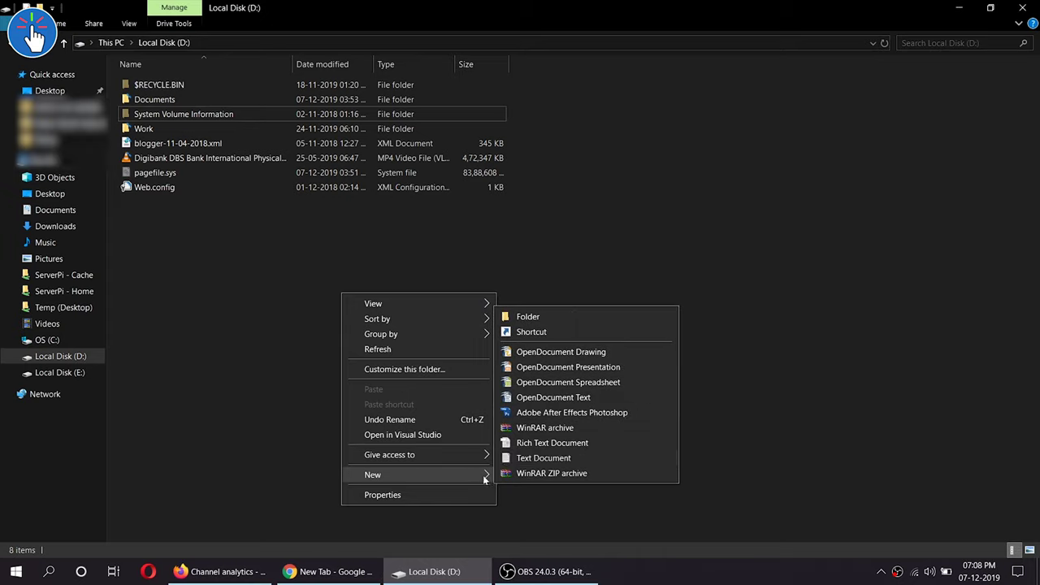
left_click(577, 318)
type("MiHomeFootages")
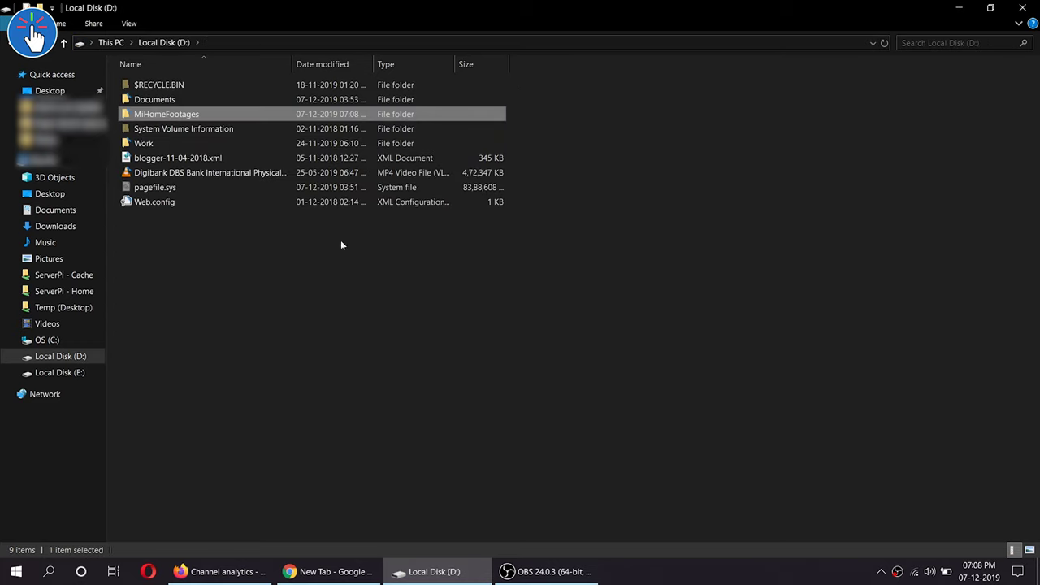
Turn on 'Share this folder' for MiHomeFootages in its Advanced Sharing properties
right_click(191, 120)
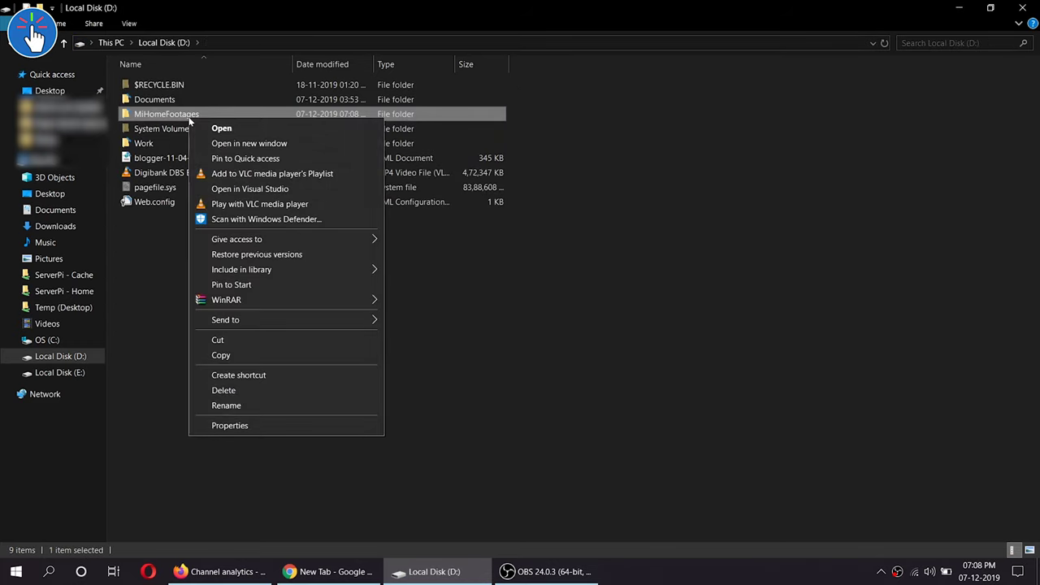
left_click(261, 427)
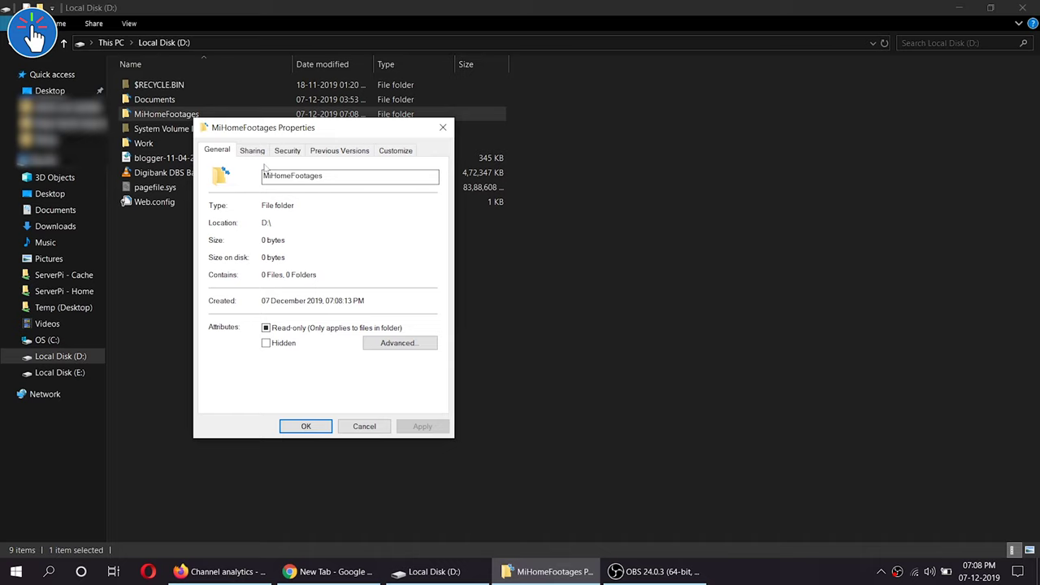
left_click(252, 151)
left_click(301, 309)
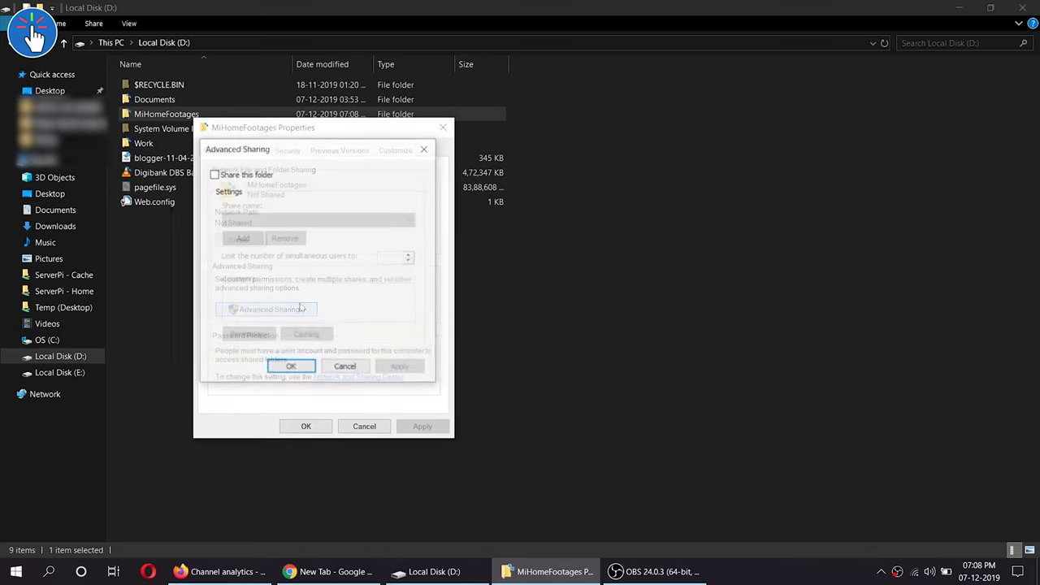
left_click(238, 174)
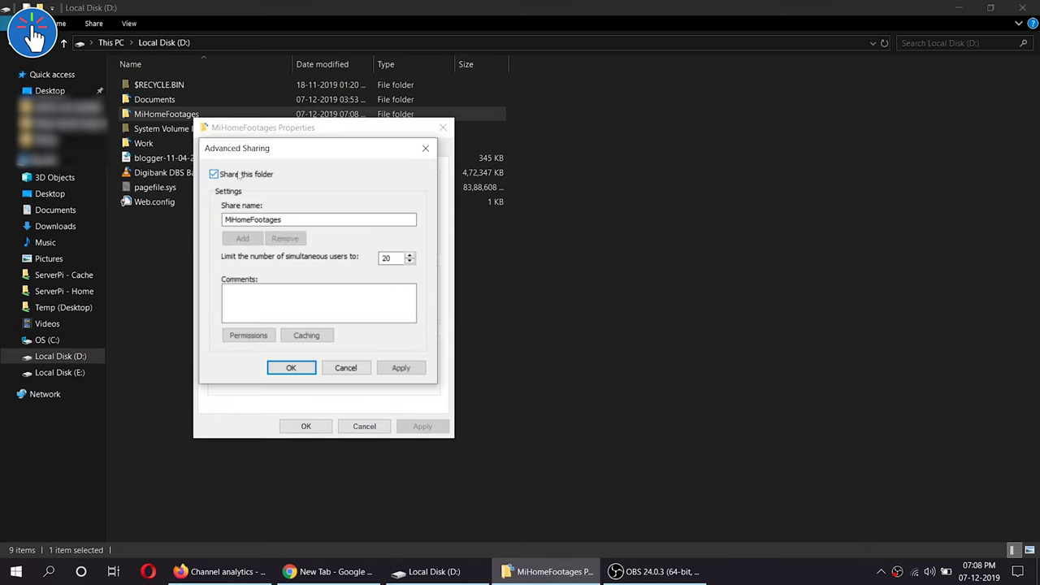
left_click(271, 289)
Allow Full Control for Everyone in the share permissions and confirm the sharing settings
left_click(260, 333)
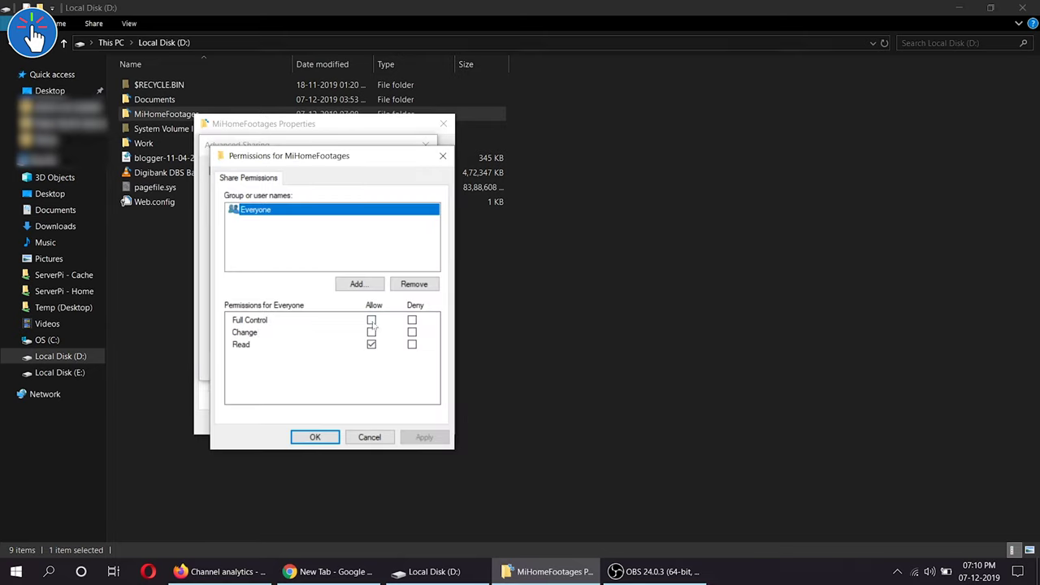
left_click(371, 320)
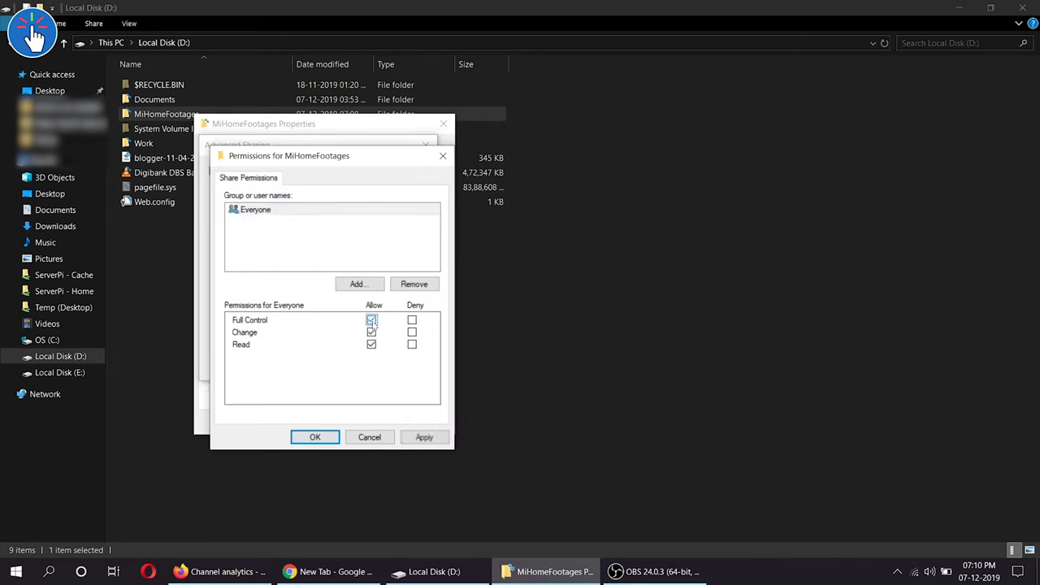
left_click(424, 438)
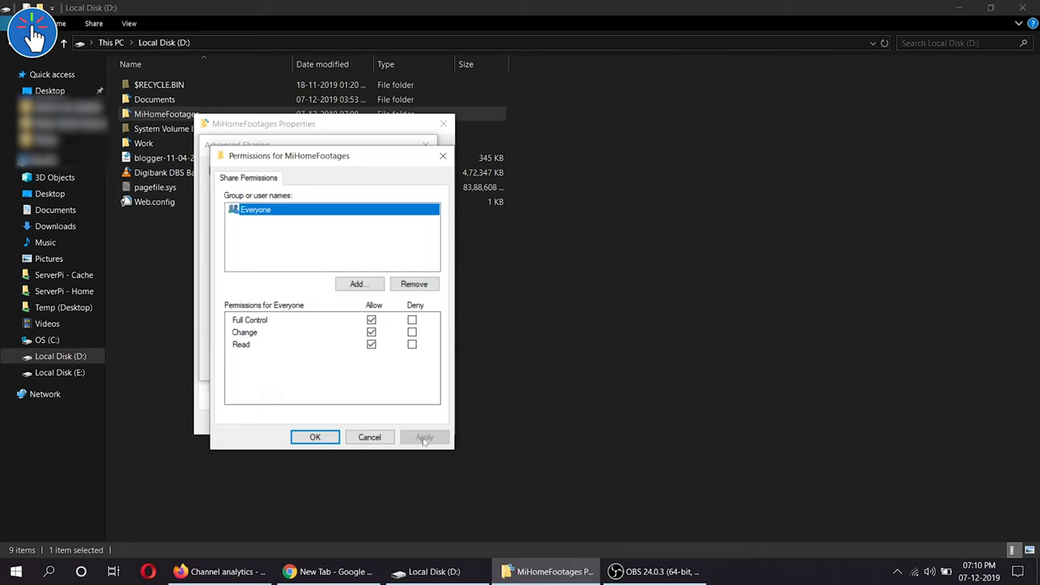
left_click(315, 437)
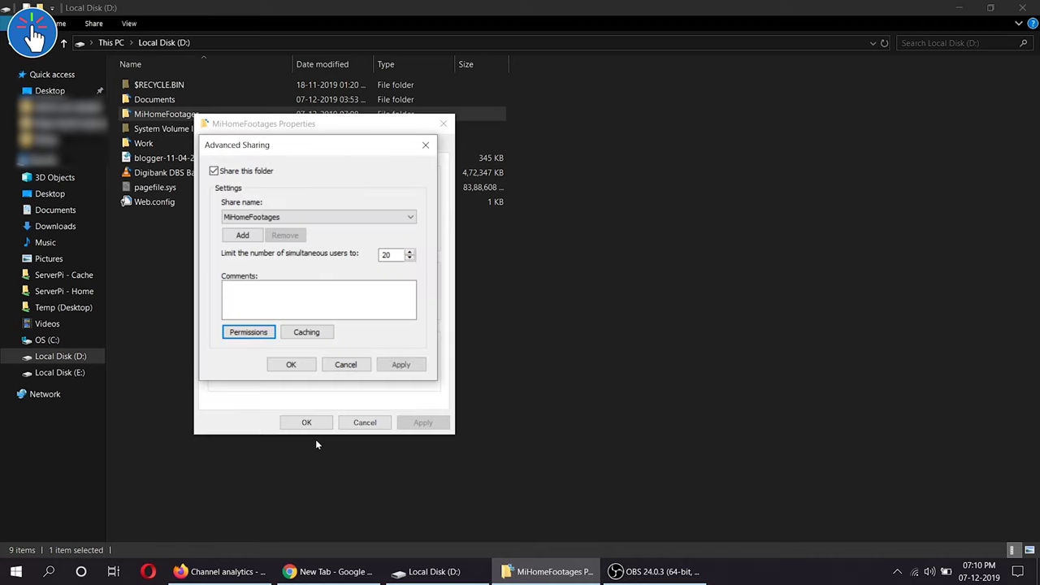
left_click(292, 364)
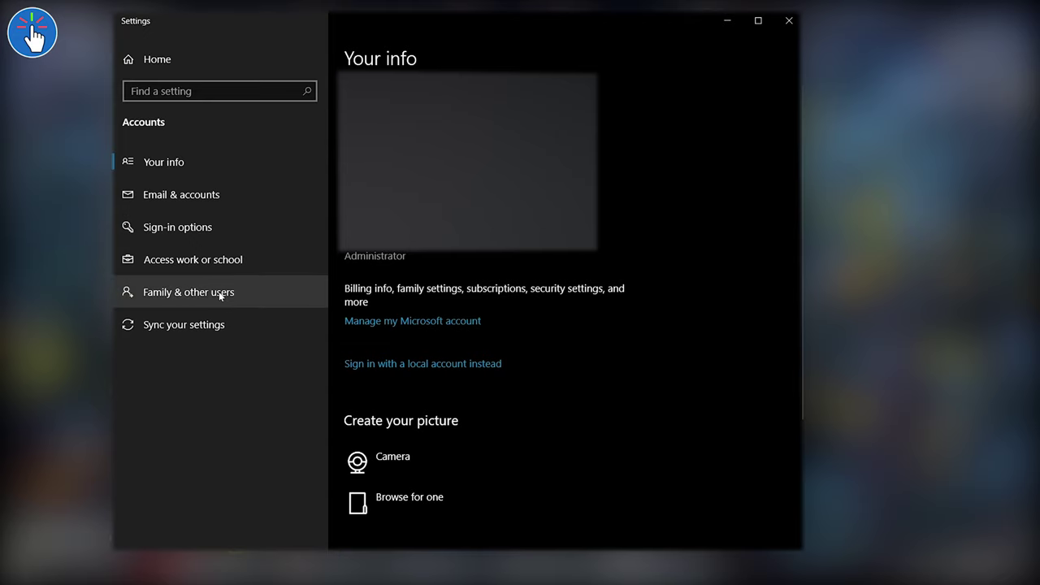
Add a password-protected local user under Family & other users, without a Microsoft account
left_click(220, 294)
left_click(403, 348)
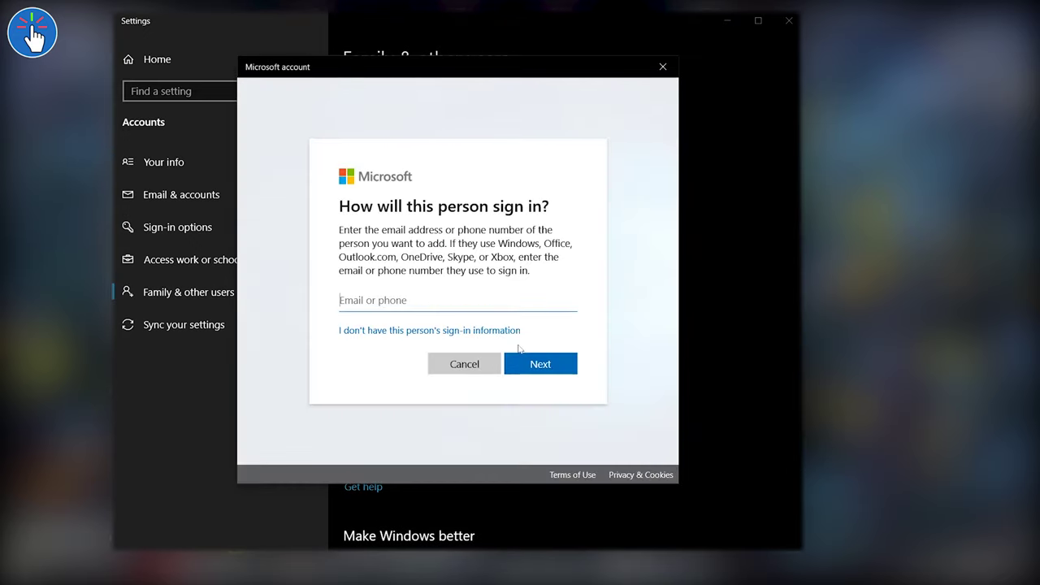
left_click(445, 333)
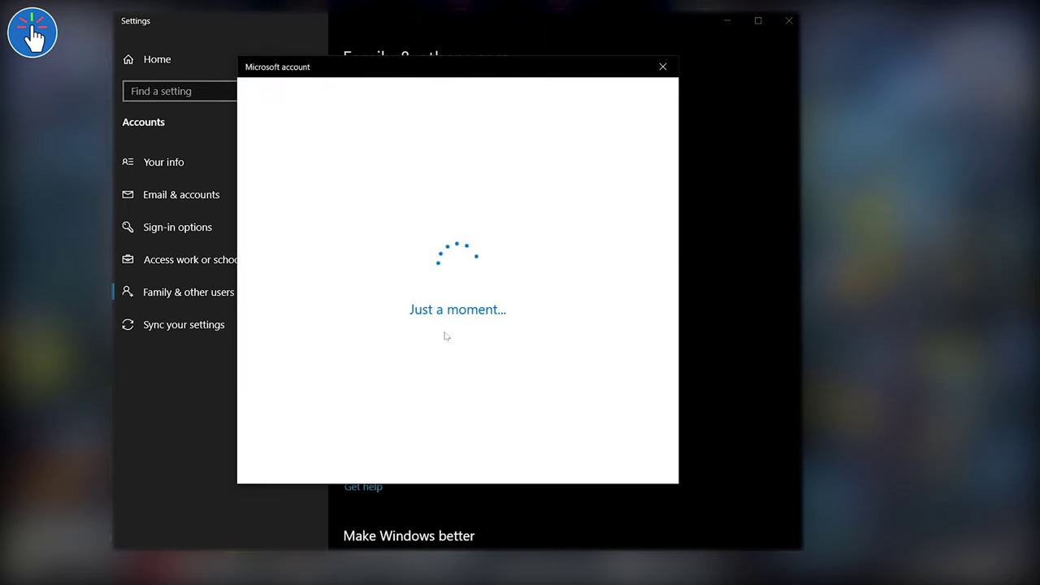
left_click(434, 324)
left_click(390, 283)
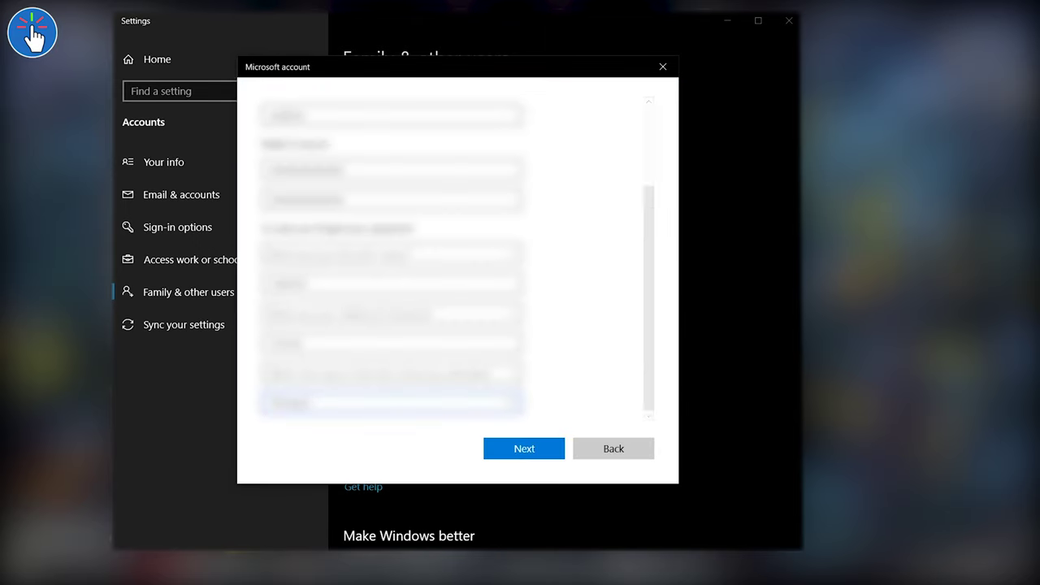
left_click(507, 449)
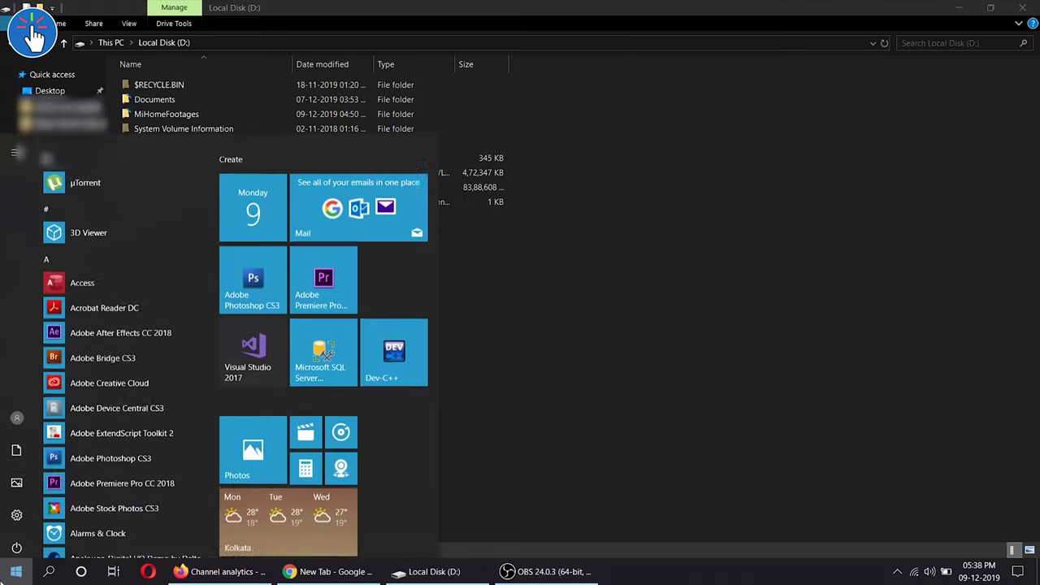
Tick SMB 1.0/CIFS File Sharing Support in 'Turn Windows features on or off' and apply it
key("super")
key("super")
type("features")
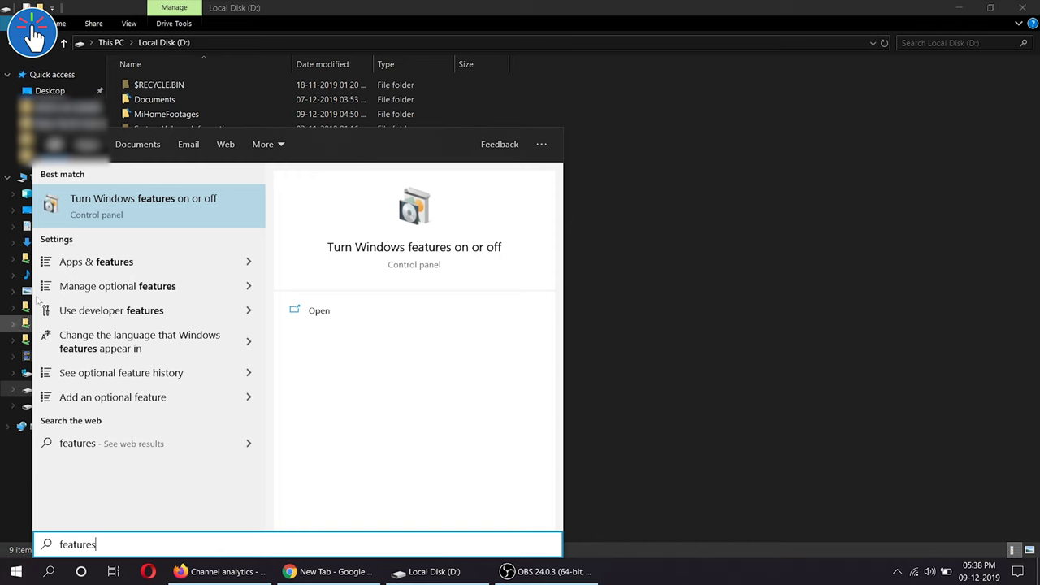
key("Return")
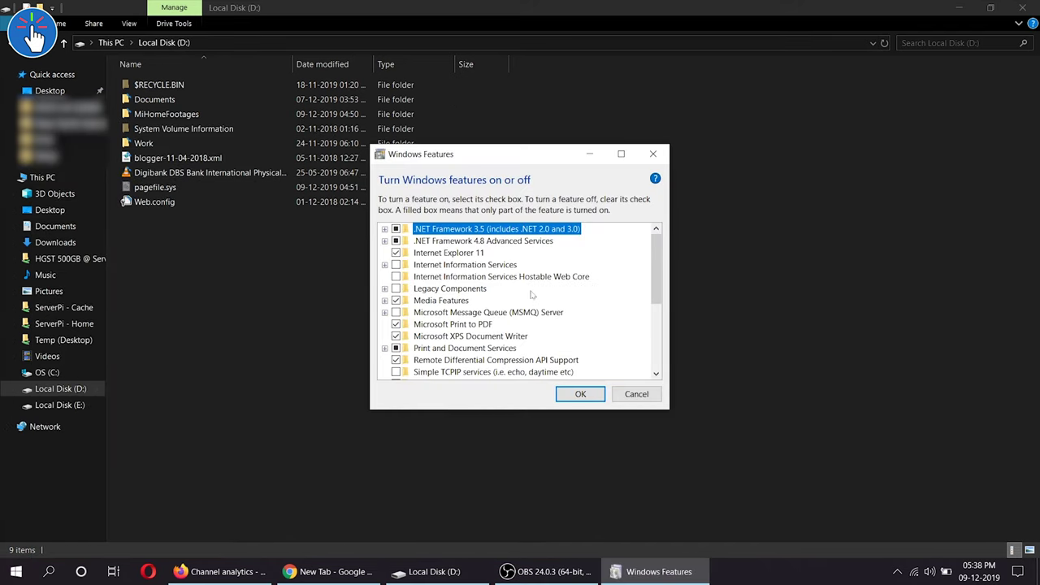
scroll(528, 294, "down", 1)
scroll(531, 295, "down", 1)
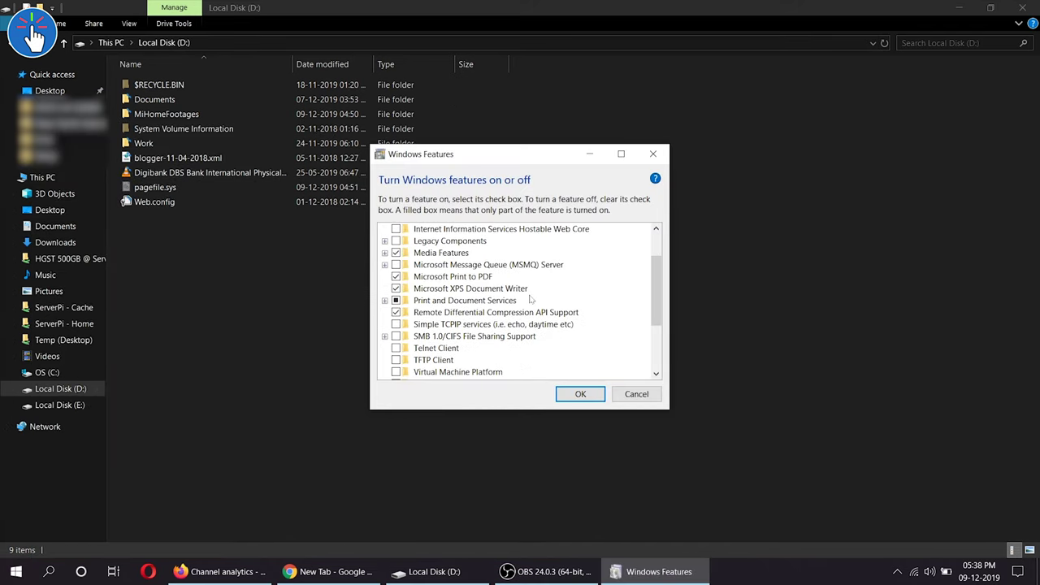
scroll(529, 299, "down", 1)
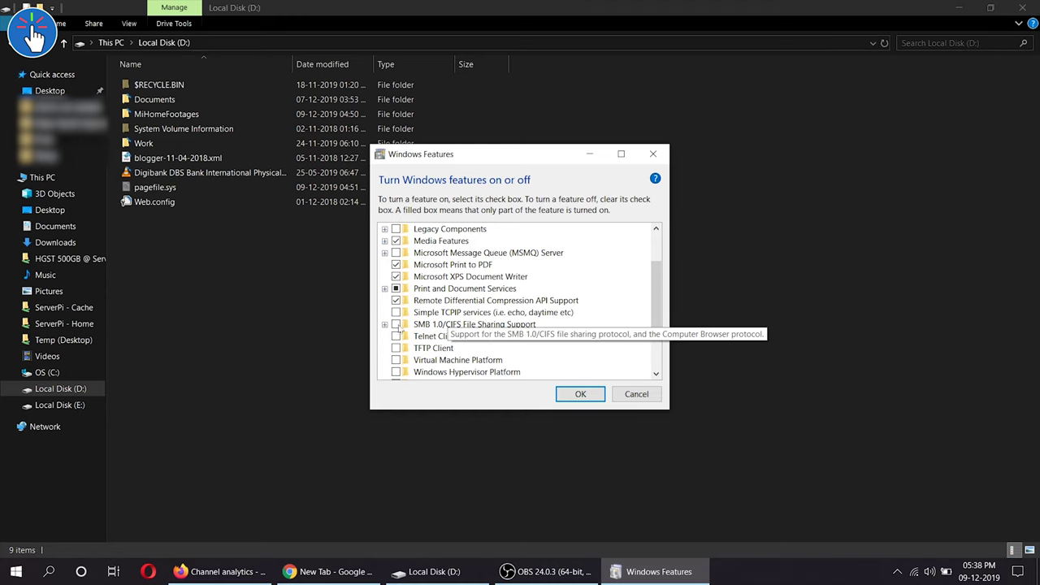
left_click(396, 325)
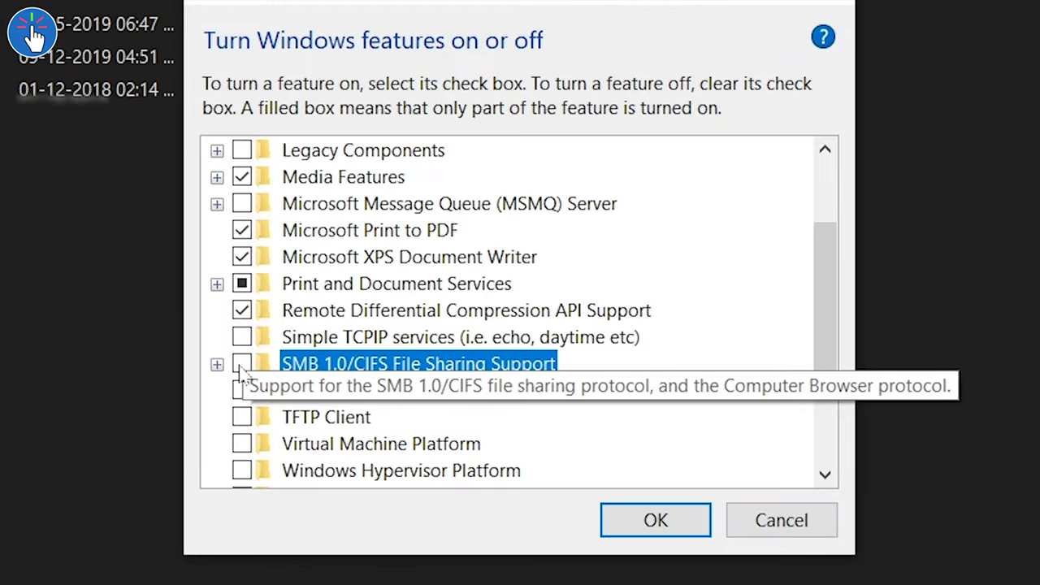
scroll(497, 401, "down", 5)
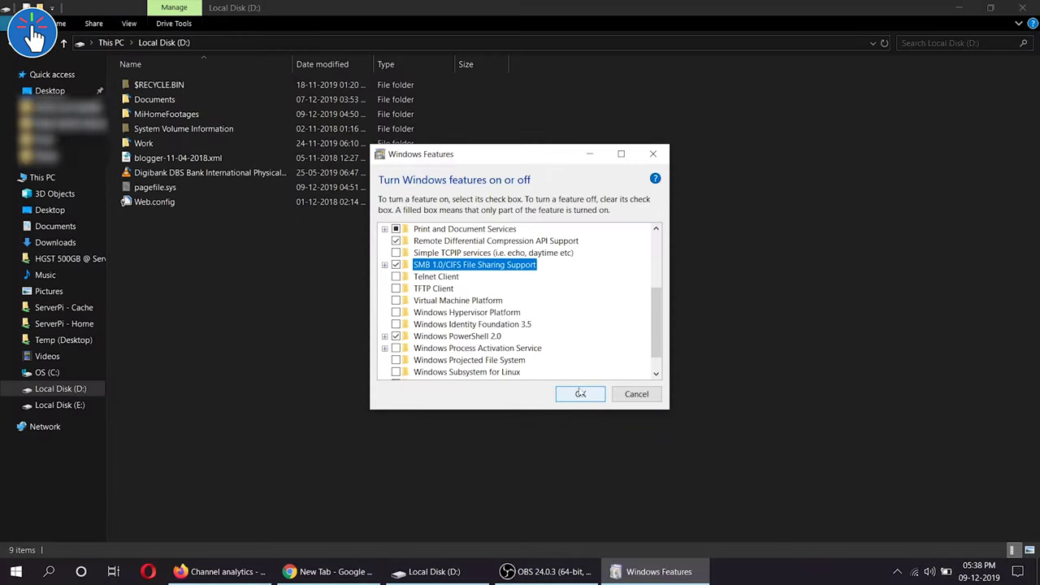
left_click(580, 393)
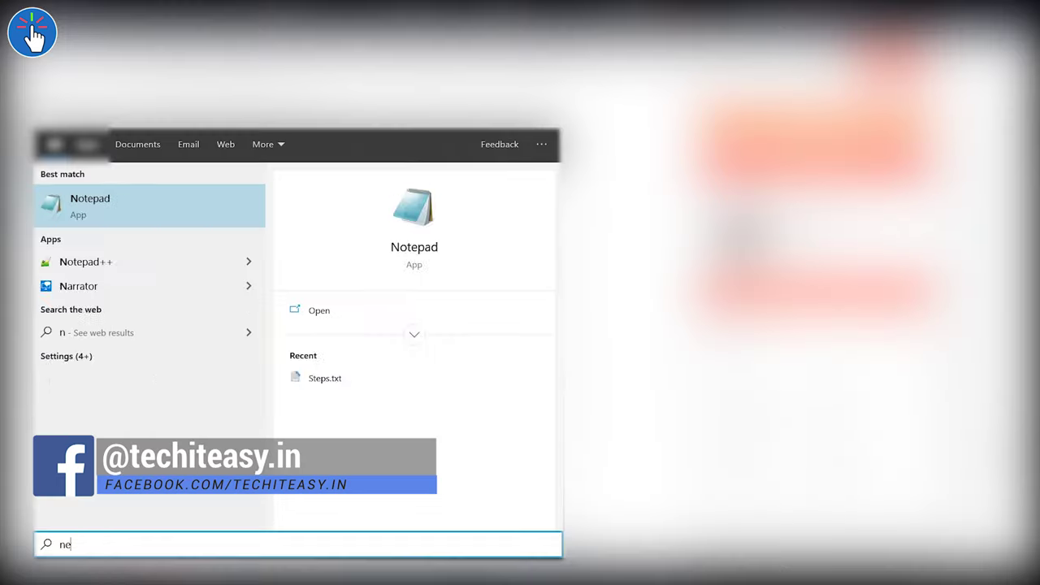
Search for Network status, open it, and scroll to the network settings links
type("etwo")
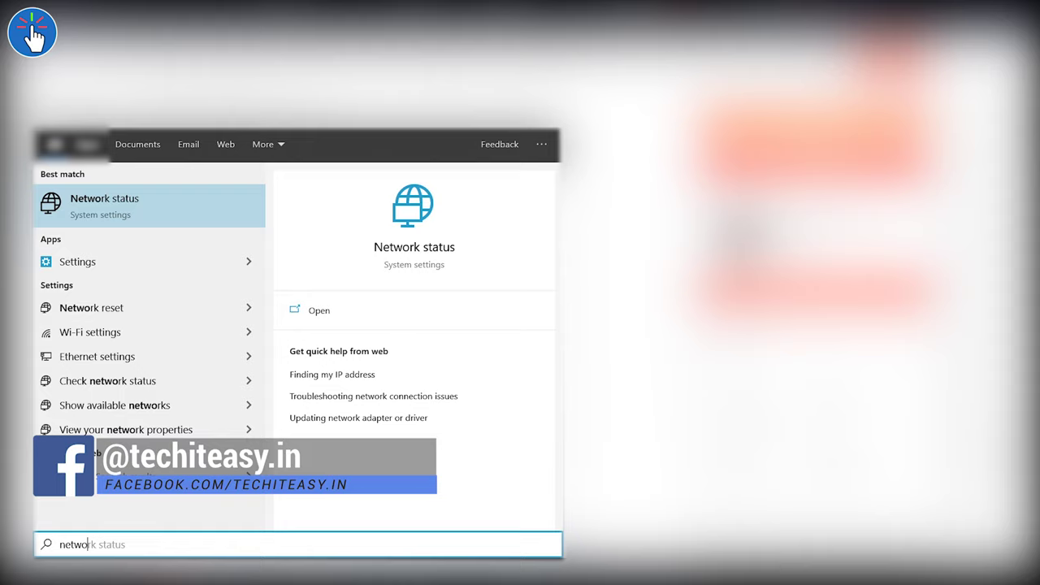
type("r")
key("Return")
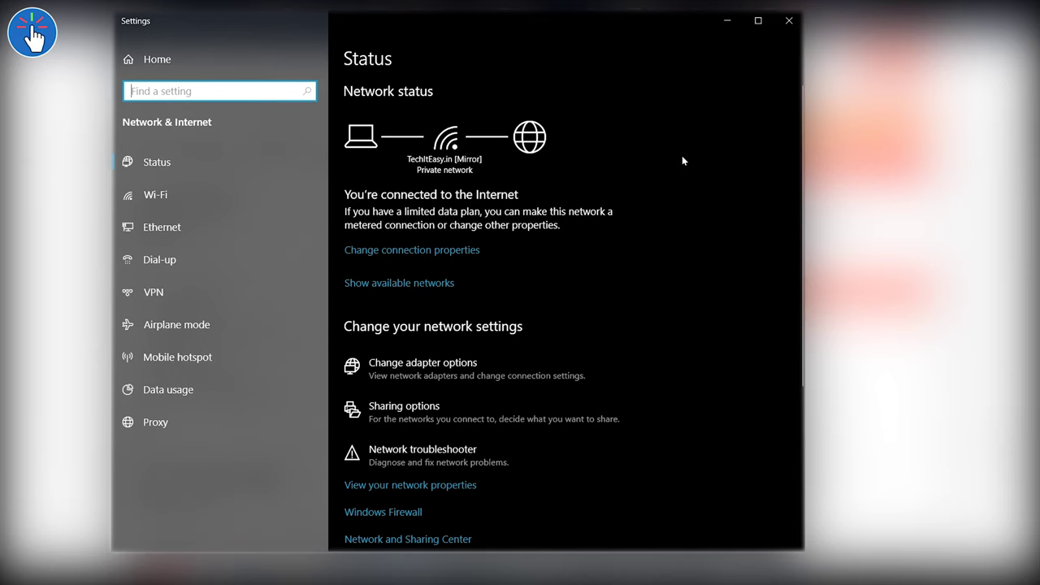
scroll(683, 160, "down", 2)
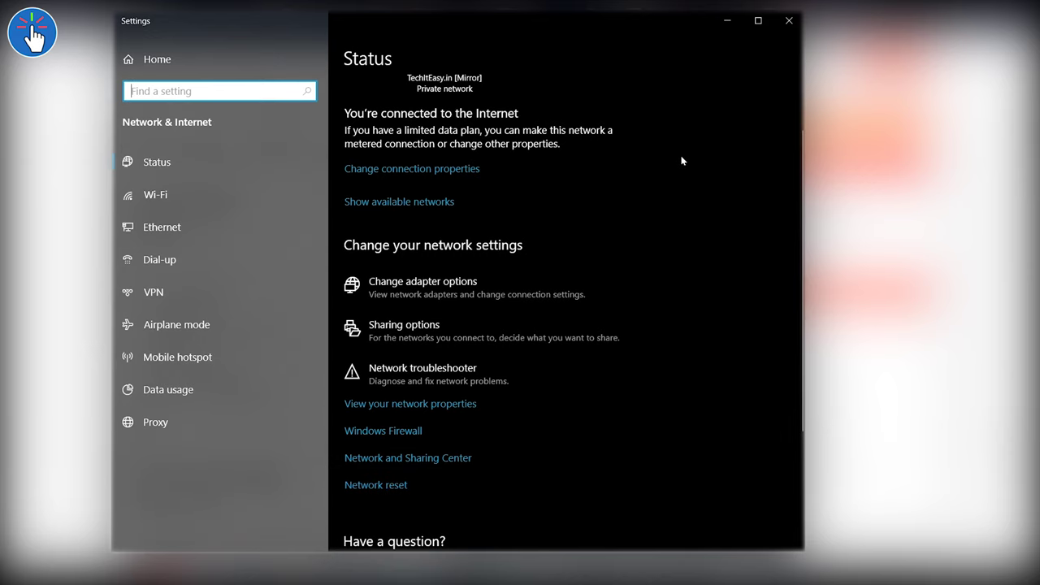
left_click(444, 174)
Open Sharing options and expand the Guest or Public and All Networks profiles
left_click(412, 348)
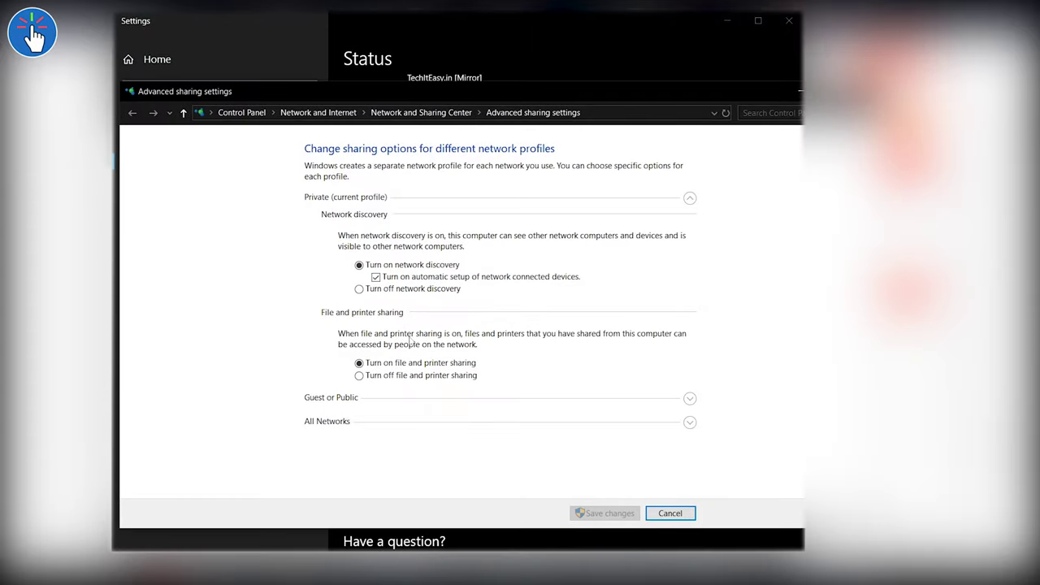
left_click(391, 398)
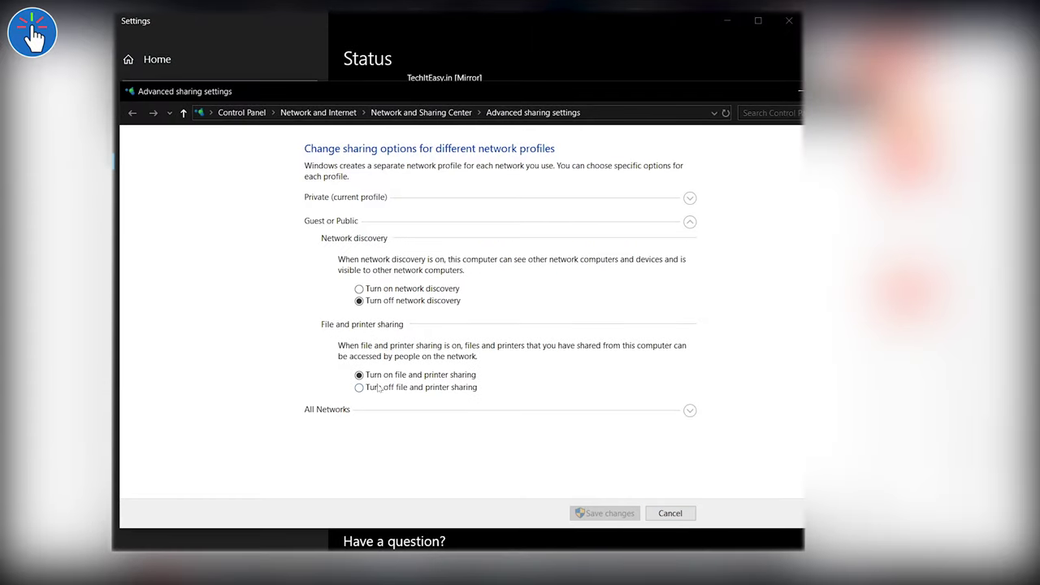
left_click(331, 408)
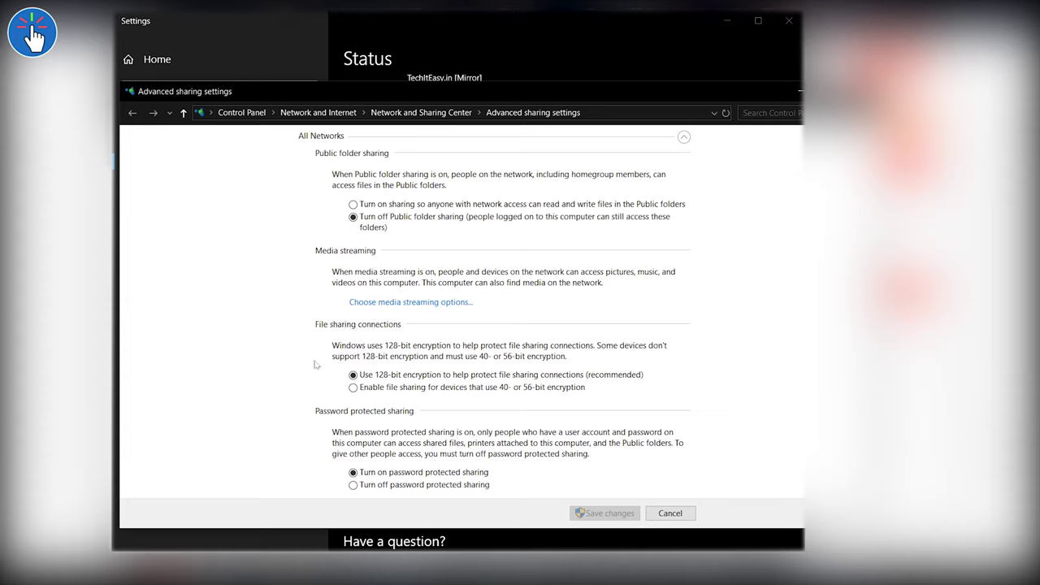
scroll(316, 365, "up", 1)
scroll(314, 365, "down", 1)
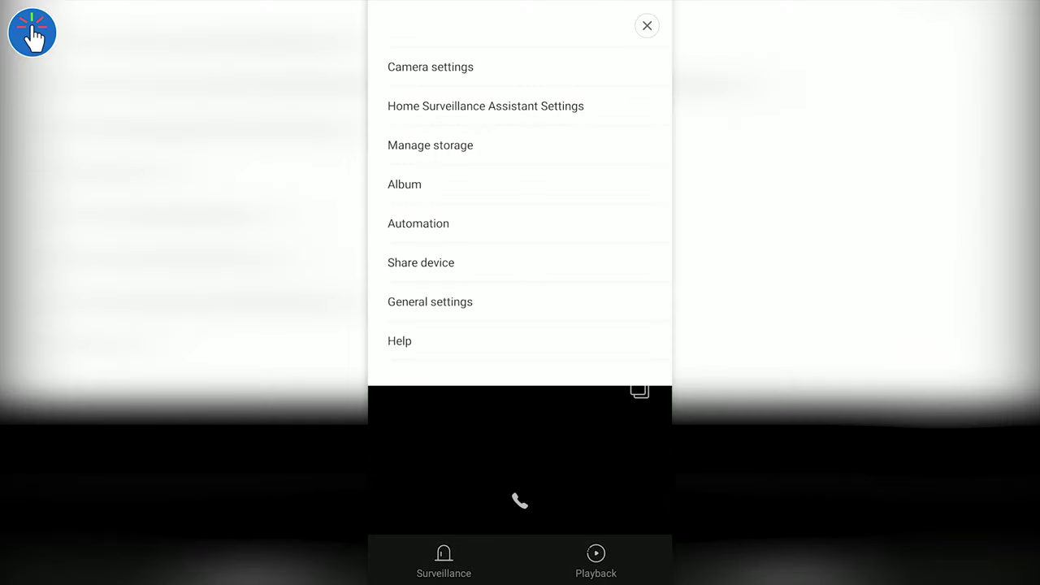
Under Manage storage, choose NAS network storage and select the TECHKNOW computer
left_click(429, 145)
left_click(591, 210)
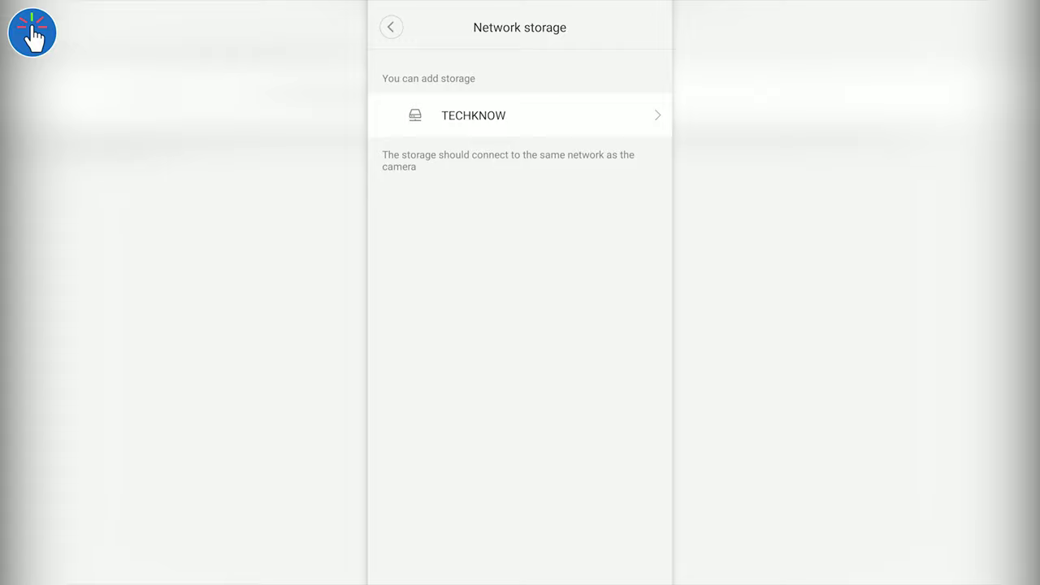
left_click(611, 115)
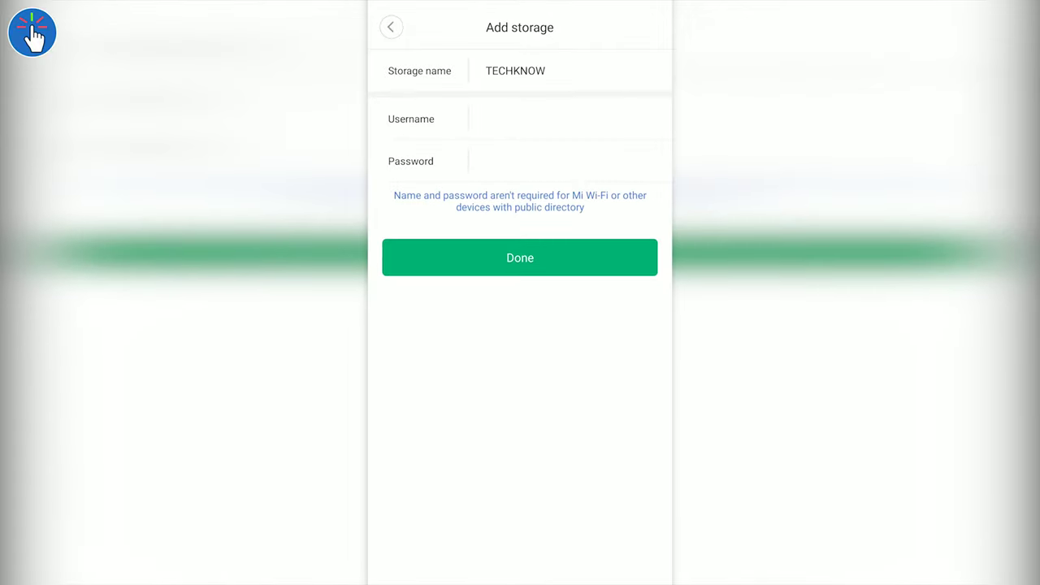
Enter the PC account's username and password for TECHKNOW and submit them
left_click(487, 118)
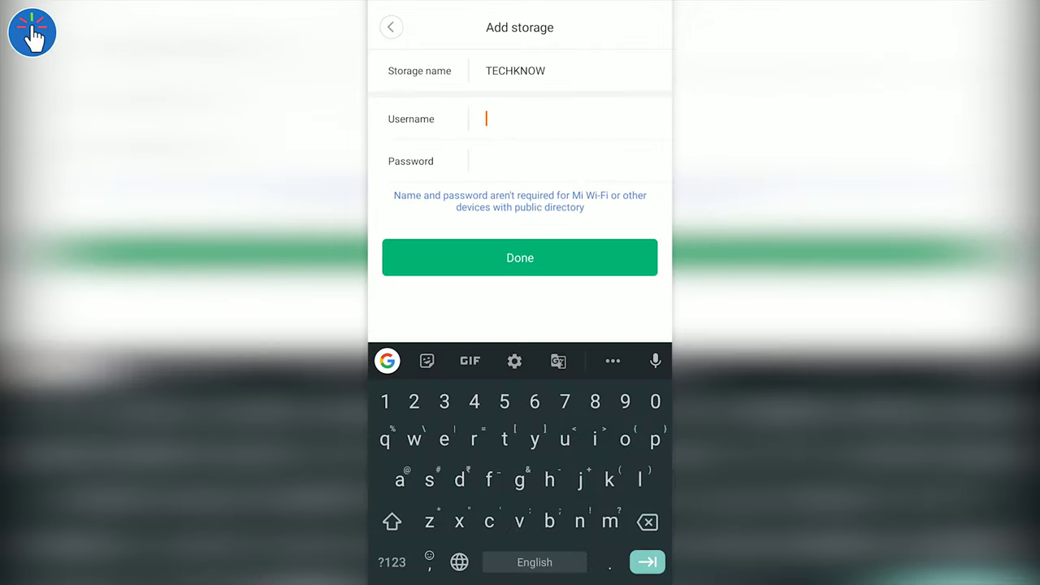
type("admin")
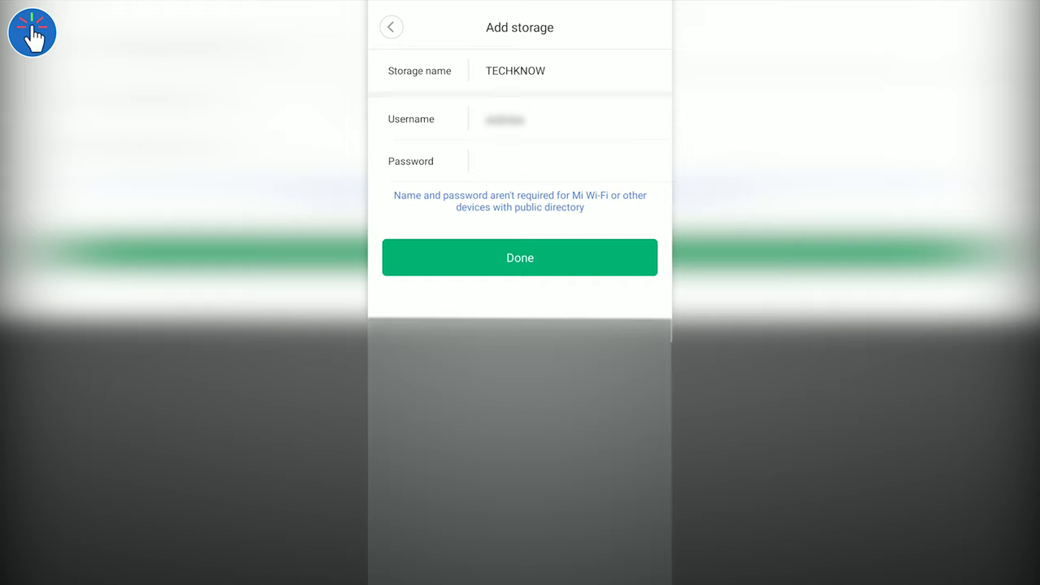
left_click(495, 161)
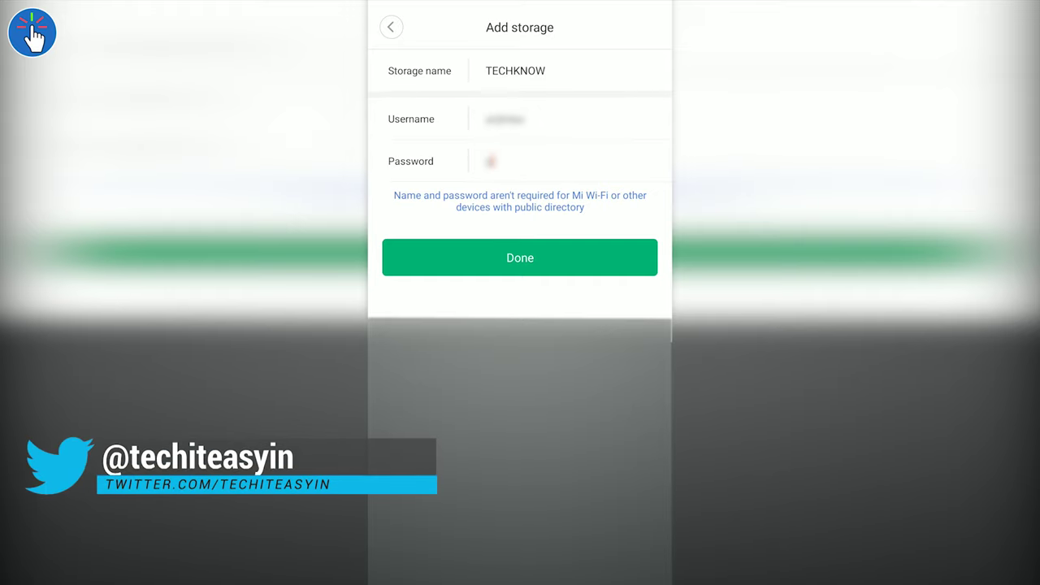
type("*************")
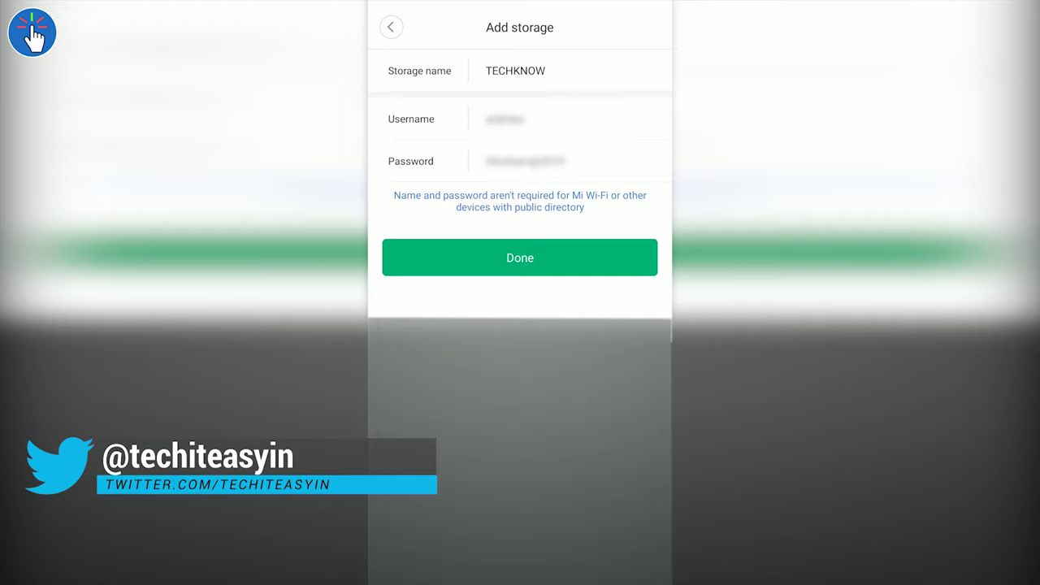
left_click(549, 259)
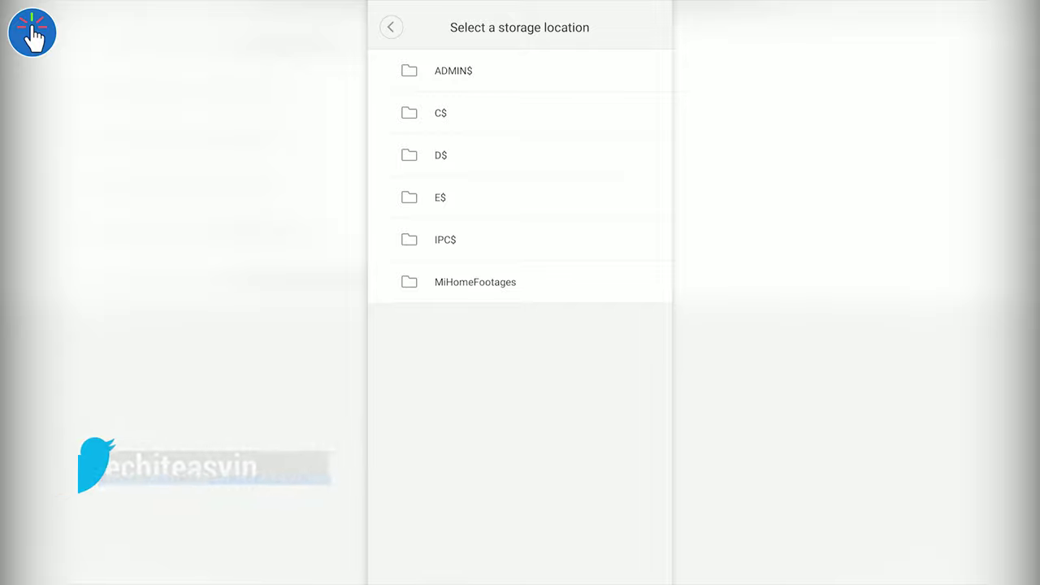
Select MiHomeFootages from TECHKNOW's storage locations
left_click(542, 282)
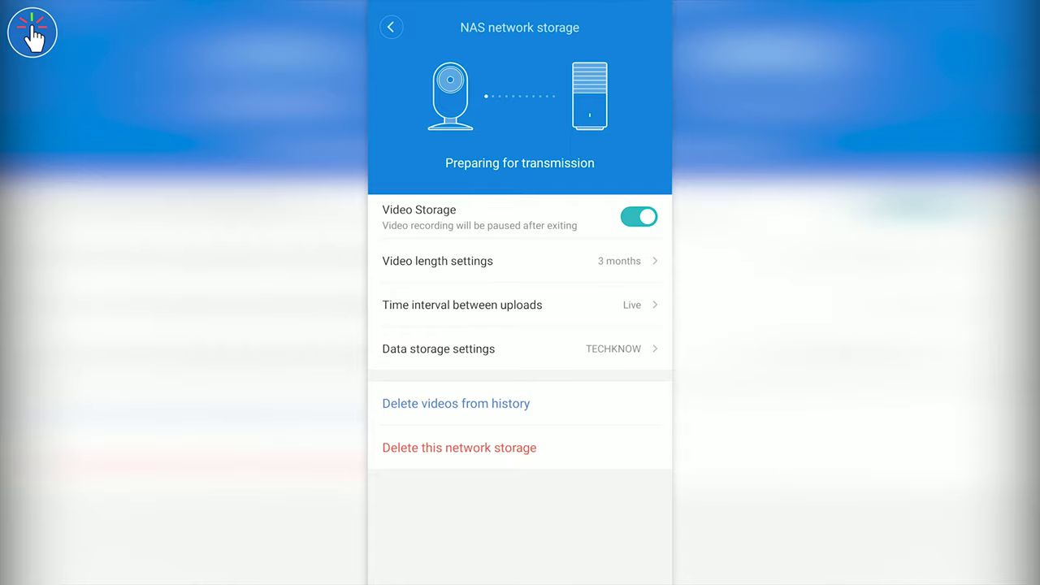
Set the time interval between uploads to Live
left_click(462, 305)
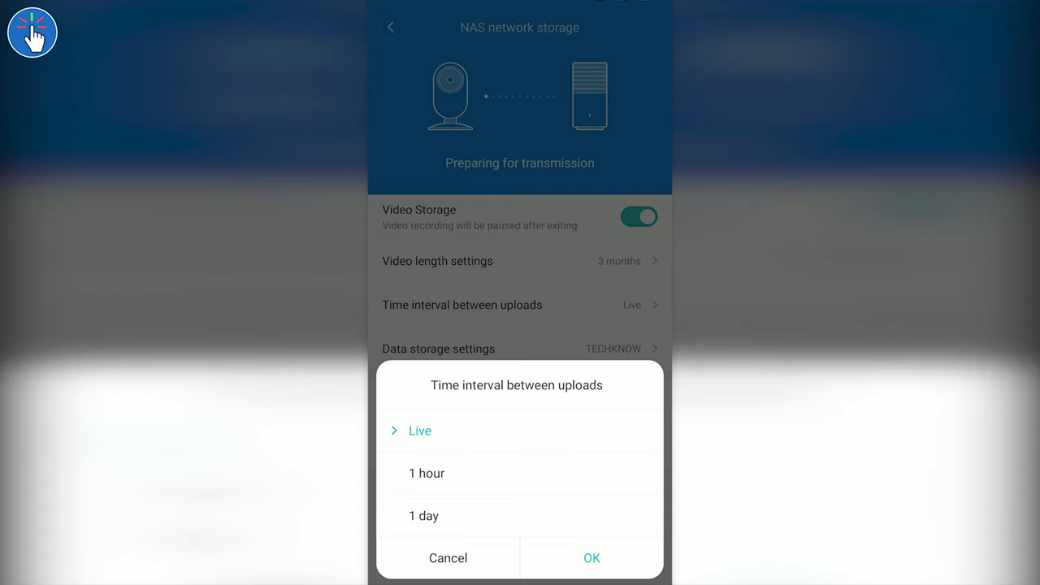
left_click(419, 431)
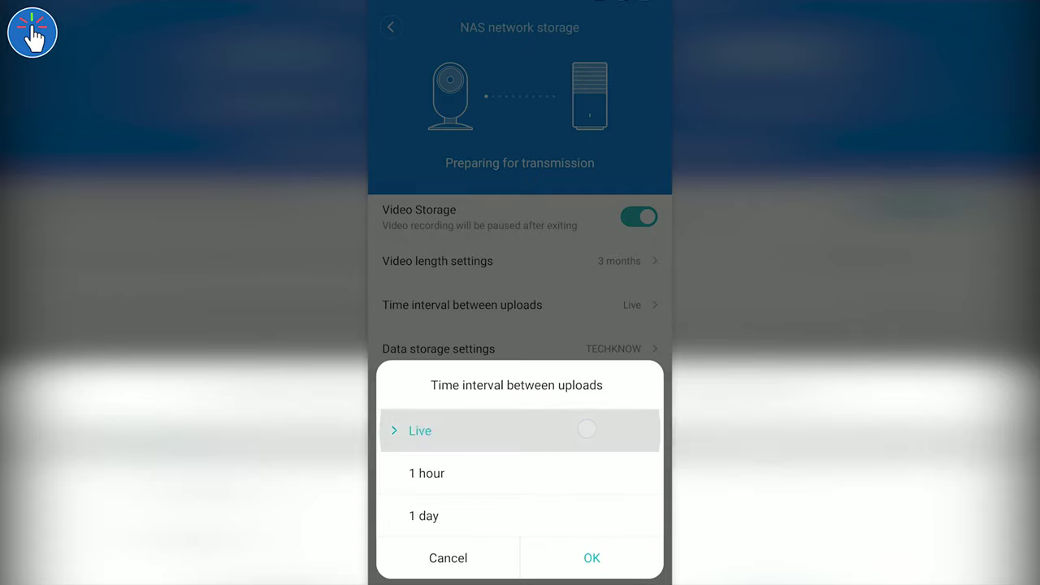
left_click(591, 558)
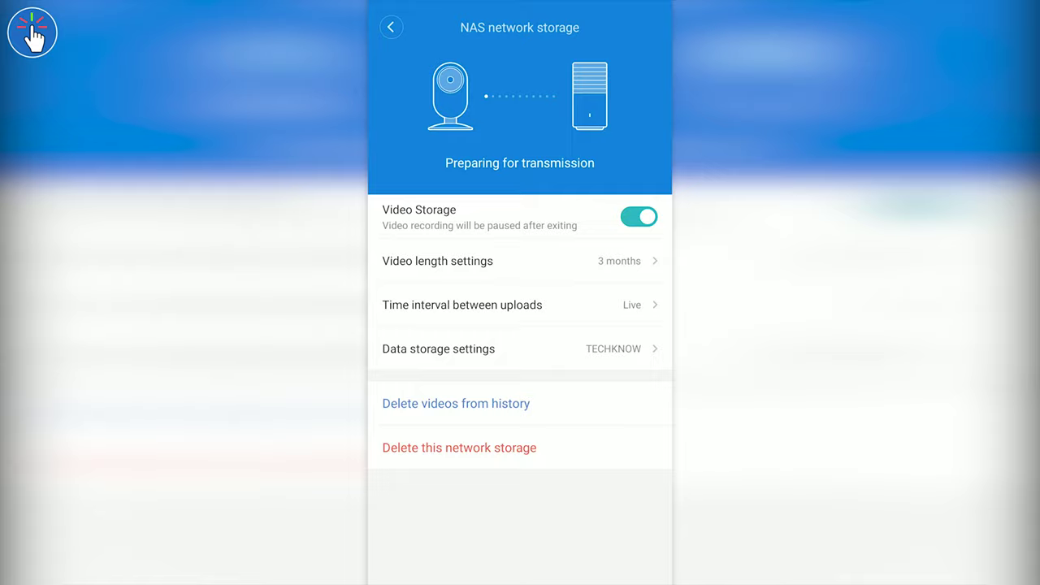
Set the video length retention to 3 months
left_click(644, 261)
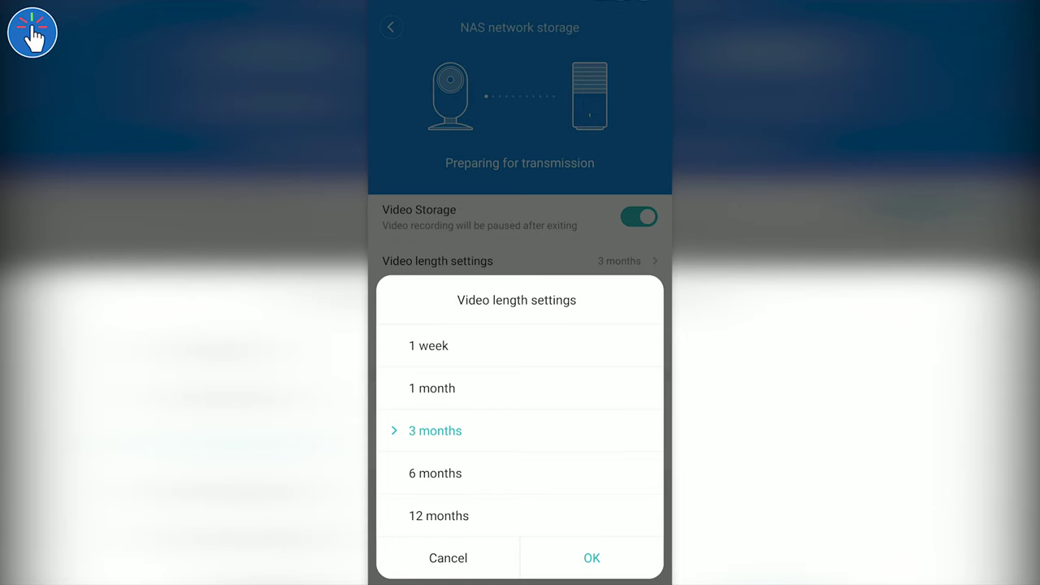
left_click(435, 431)
left_click(591, 557)
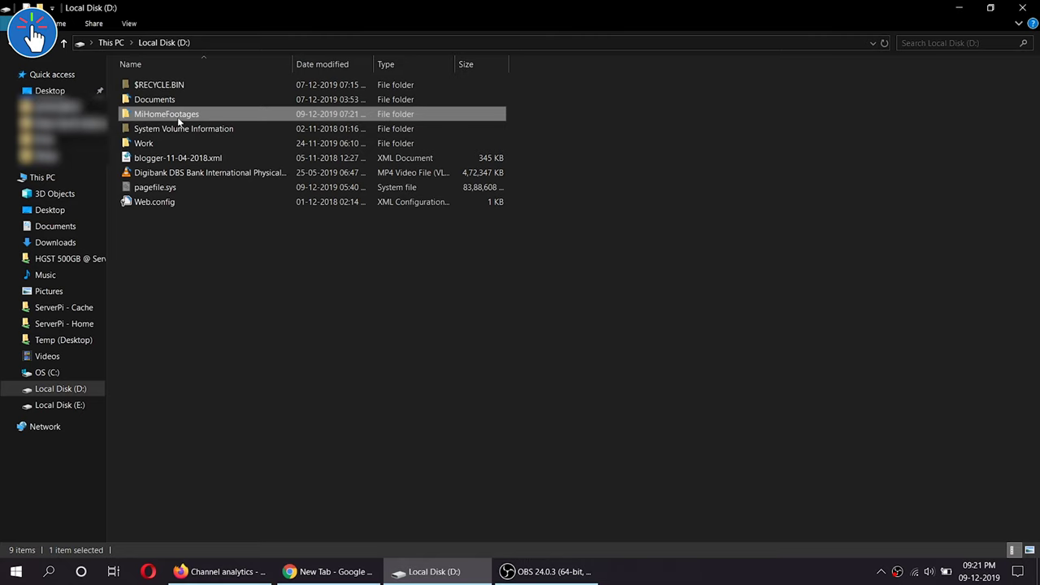
Browse into xiaomi_camera_videos and the camera's 04cf8c70cacc folder to list its hourly folders
double_click(177, 120)
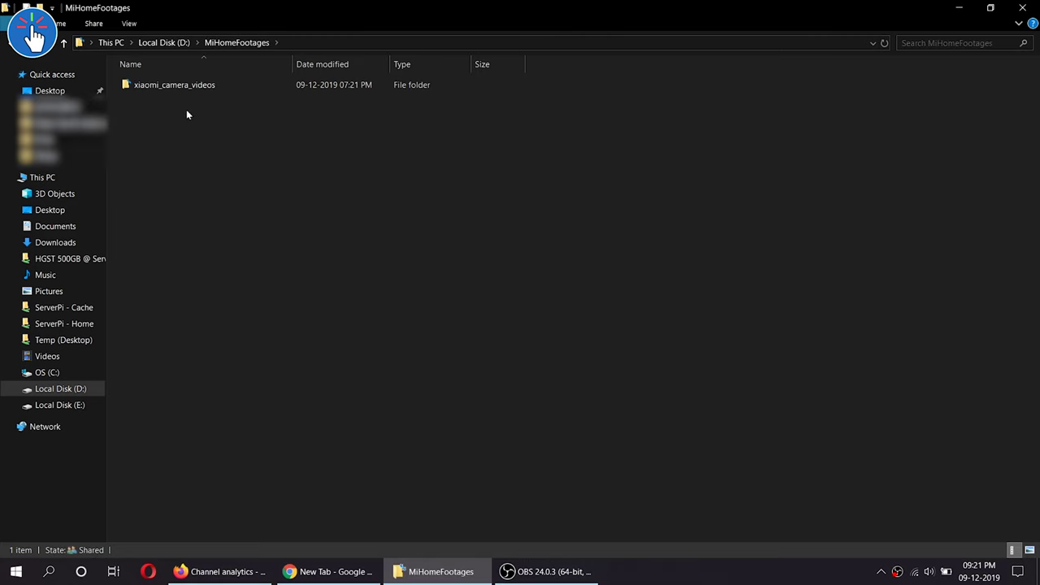
double_click(196, 86)
double_click(197, 86)
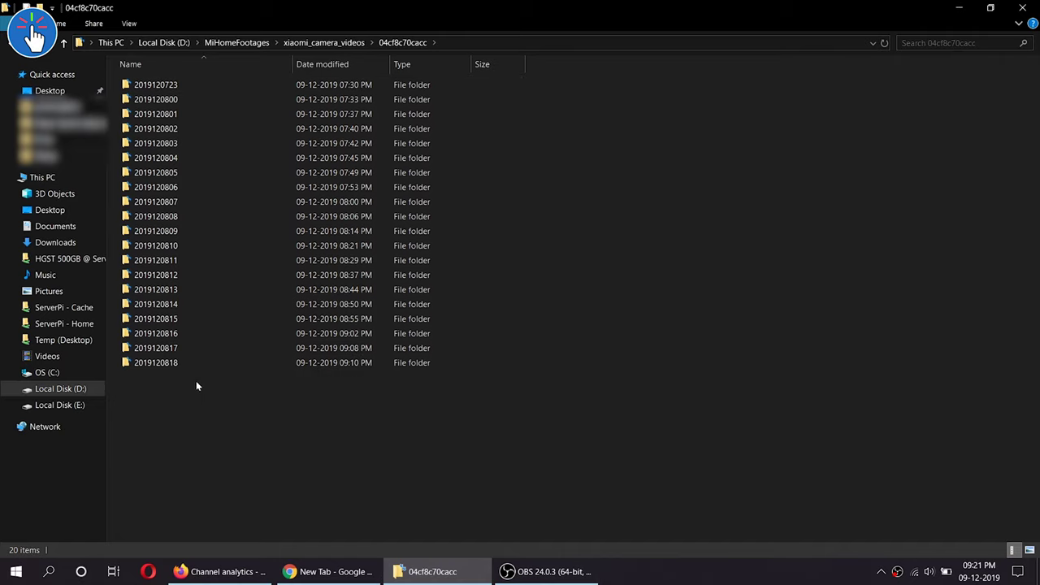
left_click(148, 366)
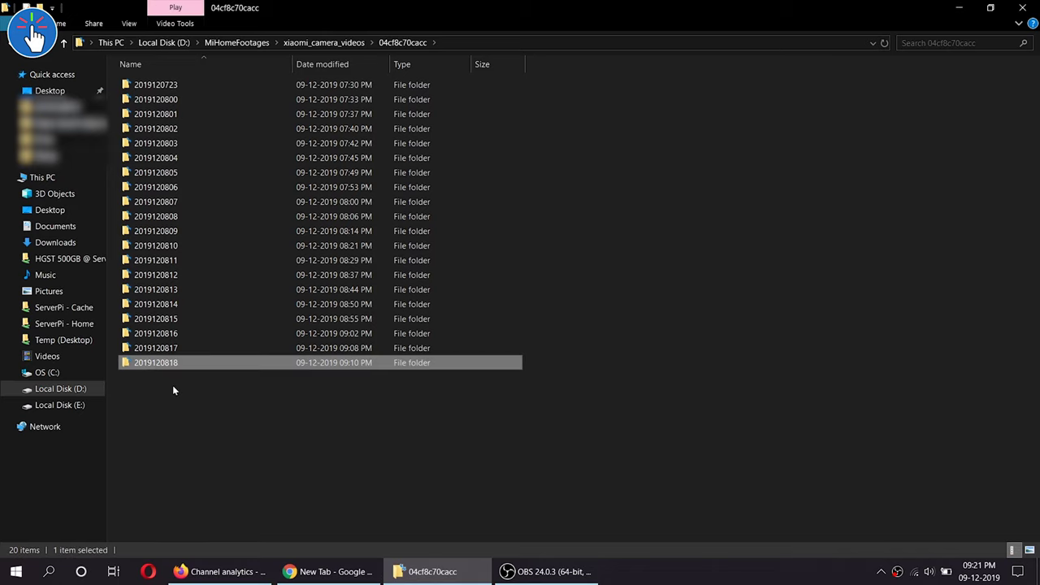
left_click(177, 205)
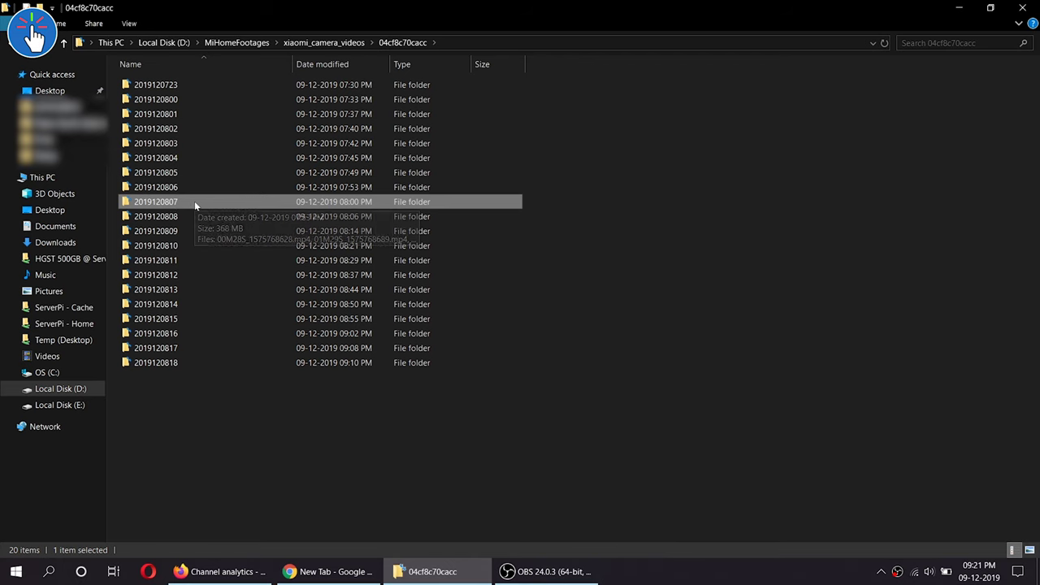
left_click(195, 274)
double_click(195, 275)
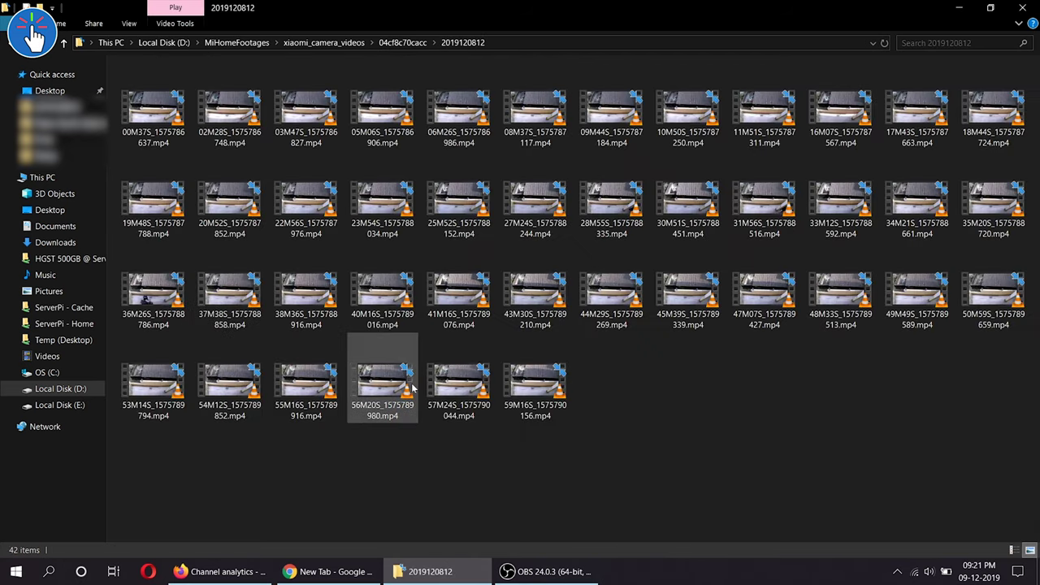
Play the 59-second clip 35M20S_1575788720.mp4 in VLC media player
double_click(992, 203)
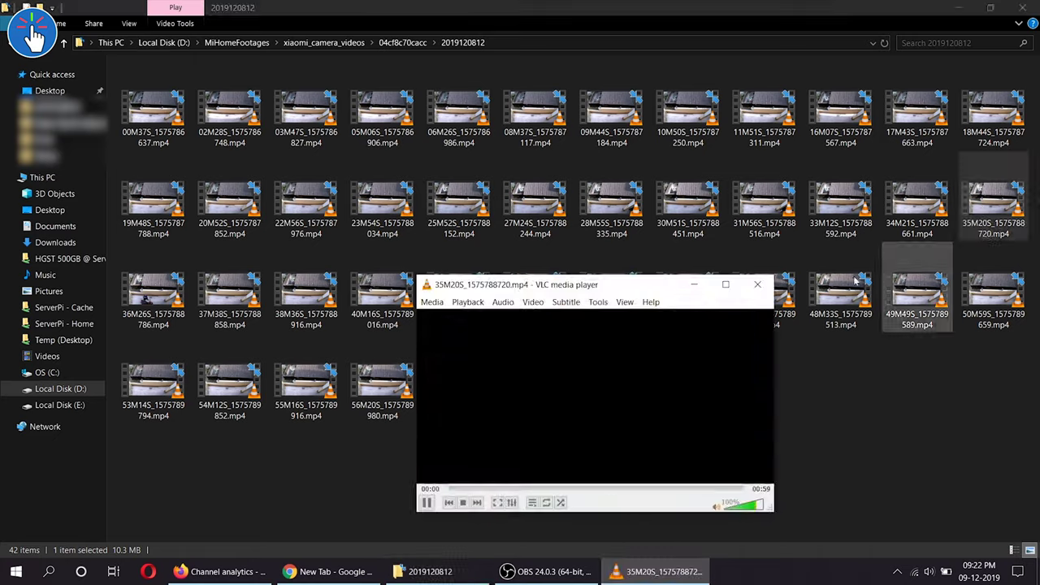